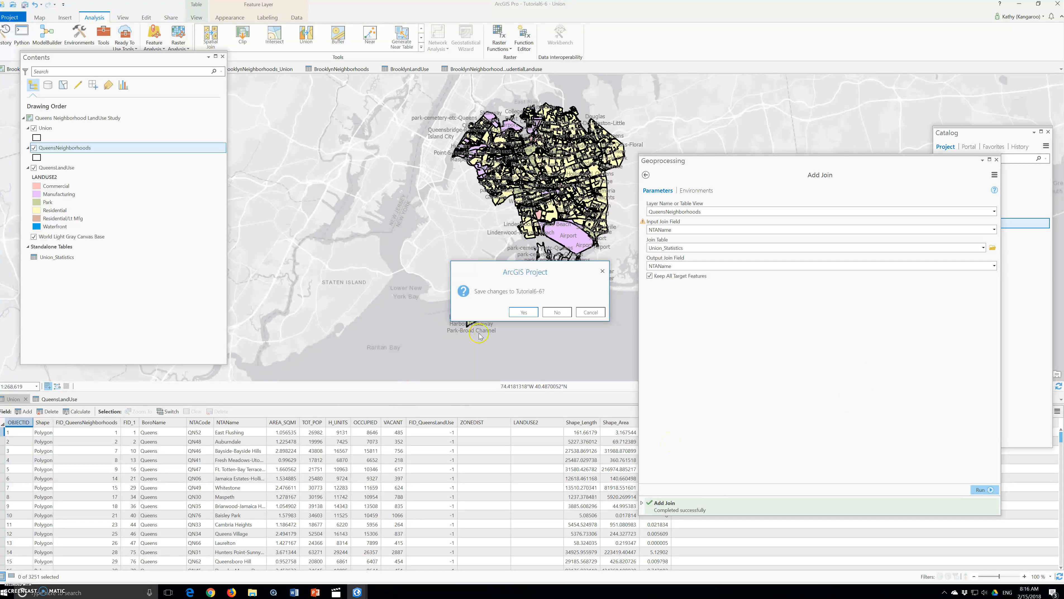
- Save the changes to the Tutorial6-6 project and open the Tutorial6-7 project from the Tutorials folder
click(523, 312)
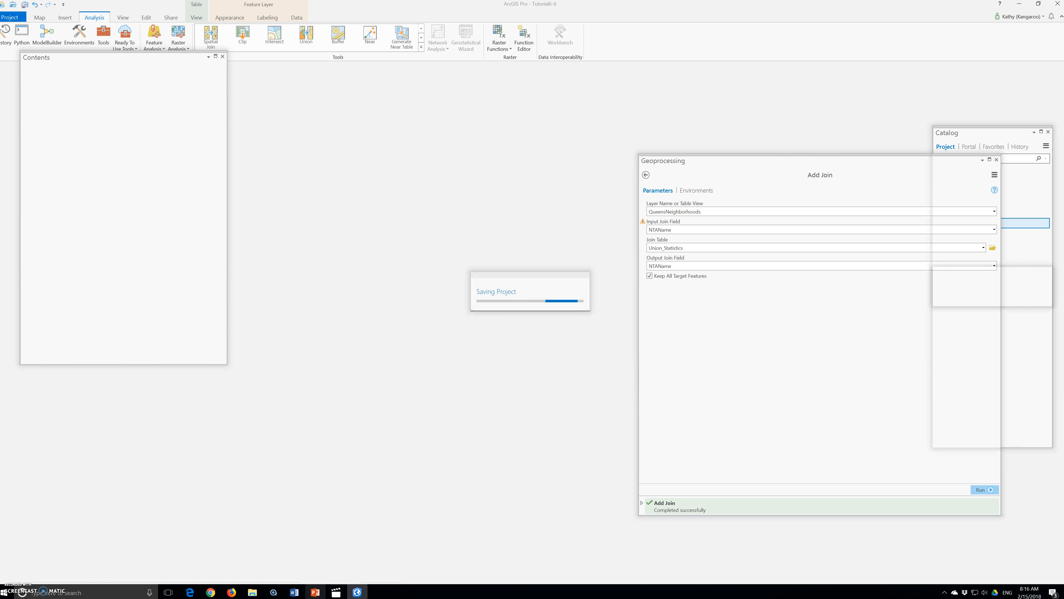
click(255, 592)
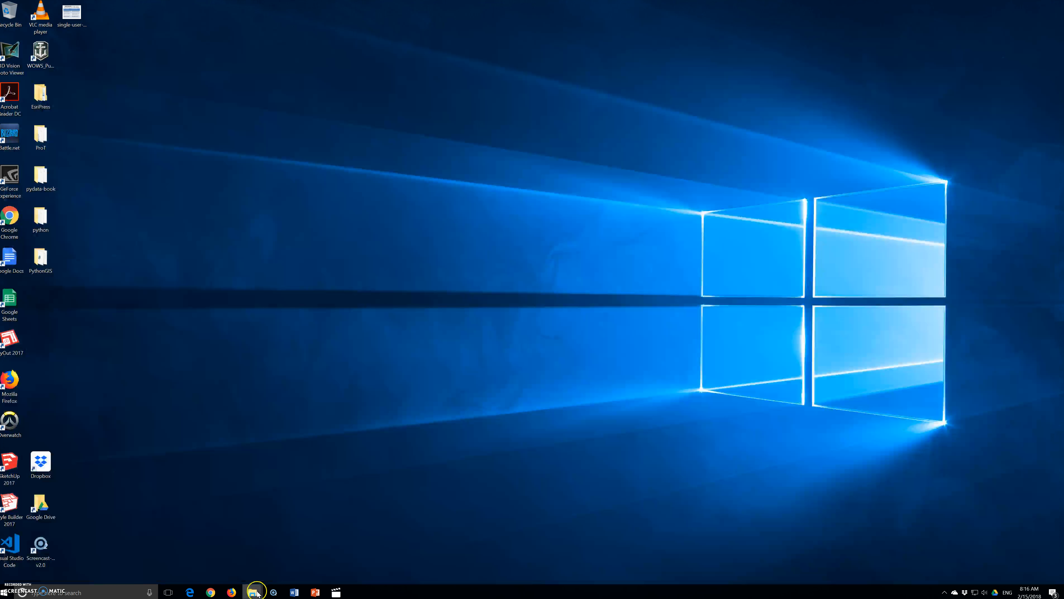
click(254, 593)
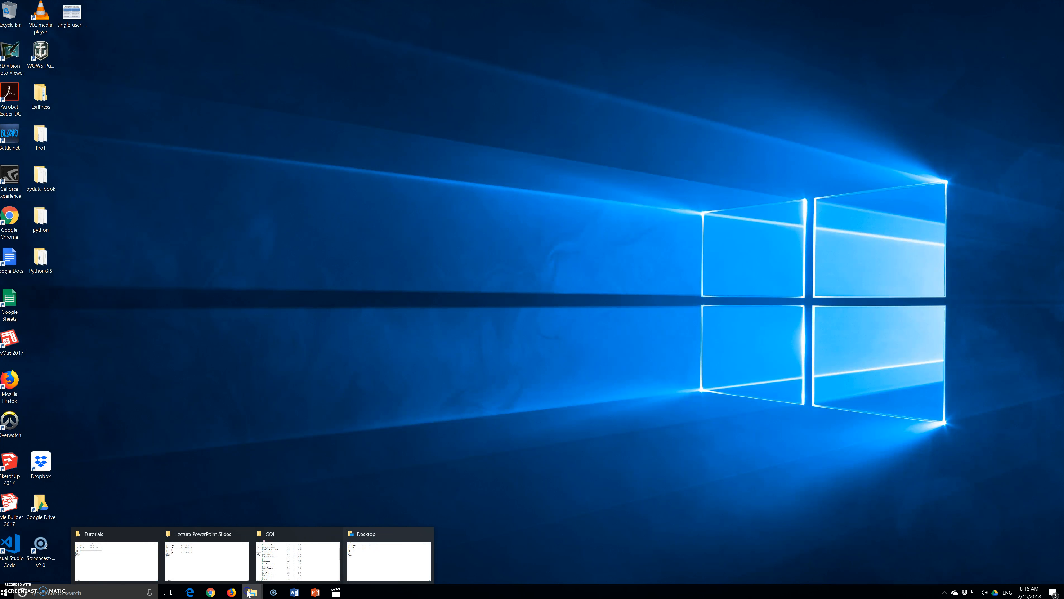
click(83, 554)
double_click(66, 217)
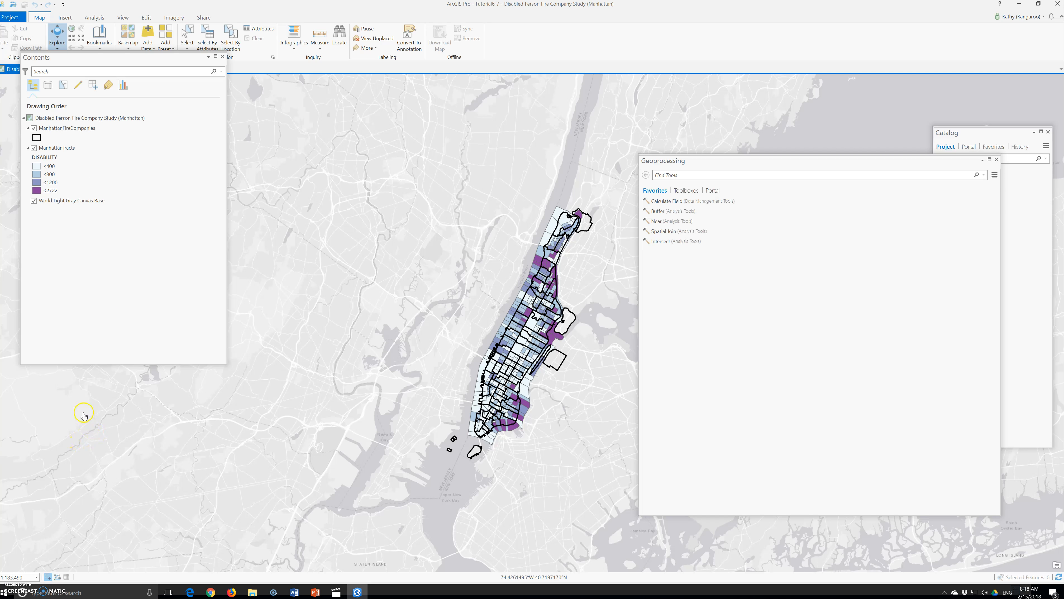
- Toggle the ManhattanFireCompanies layer off and on to compare fire company boundaries with the Manhattan tracts
click(34, 128)
click(34, 128)
click(34, 128)
click(34, 128)
click(34, 128)
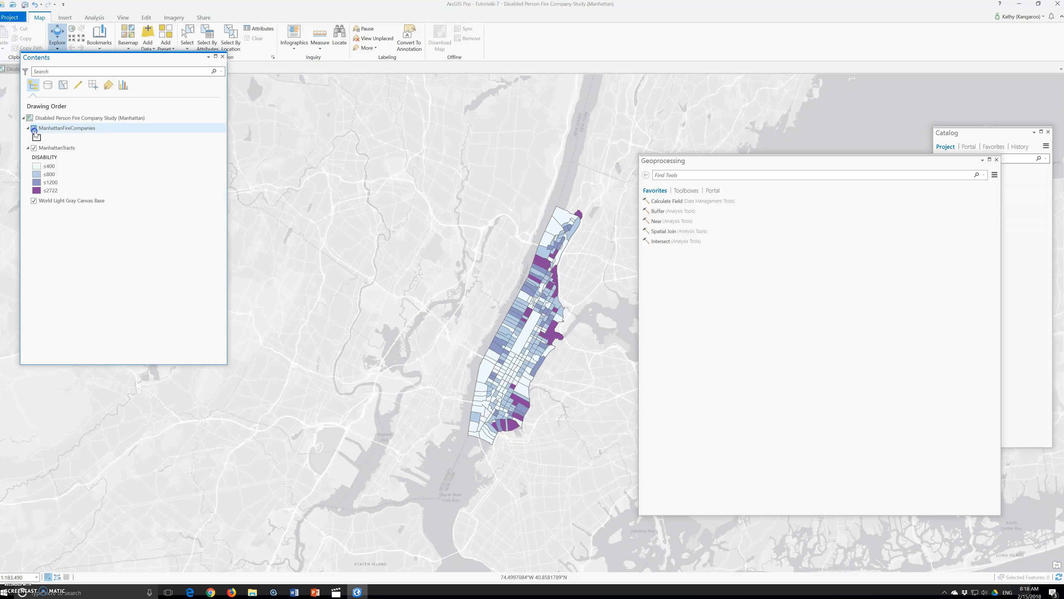
click(34, 129)
click(35, 129)
click(34, 128)
click(34, 128)
click(34, 129)
click(34, 128)
click(34, 129)
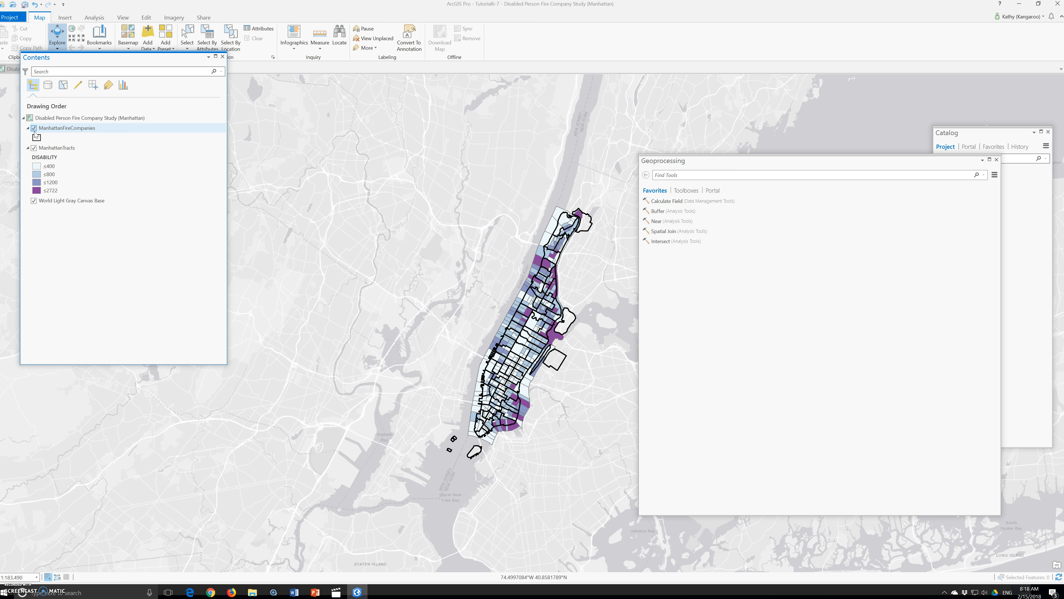
- Move the Contents pane clear of the map tabs and switch to the Upper West Side map
click(4, 155)
drag(122, 58, 111, 208)
click(137, 68)
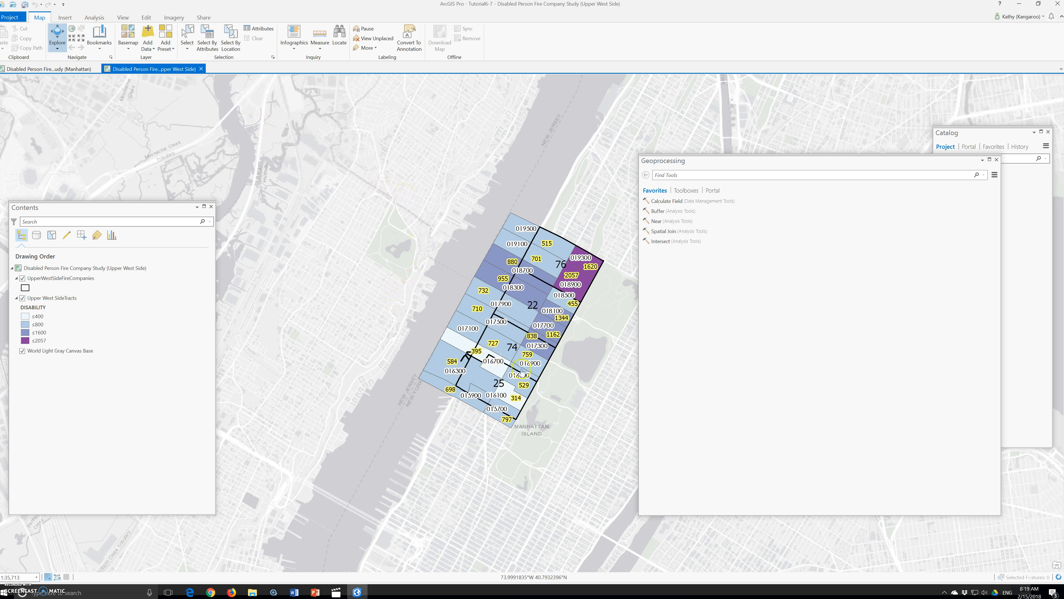
- Examine how the tracts and their disability labels overlap fire company boundaries at the northern end of the Upper West Side
click(530, 302)
click(534, 346)
click(537, 340)
click(543, 358)
click(531, 351)
scroll(534, 346, up, 2)
drag(573, 224, 392, 433)
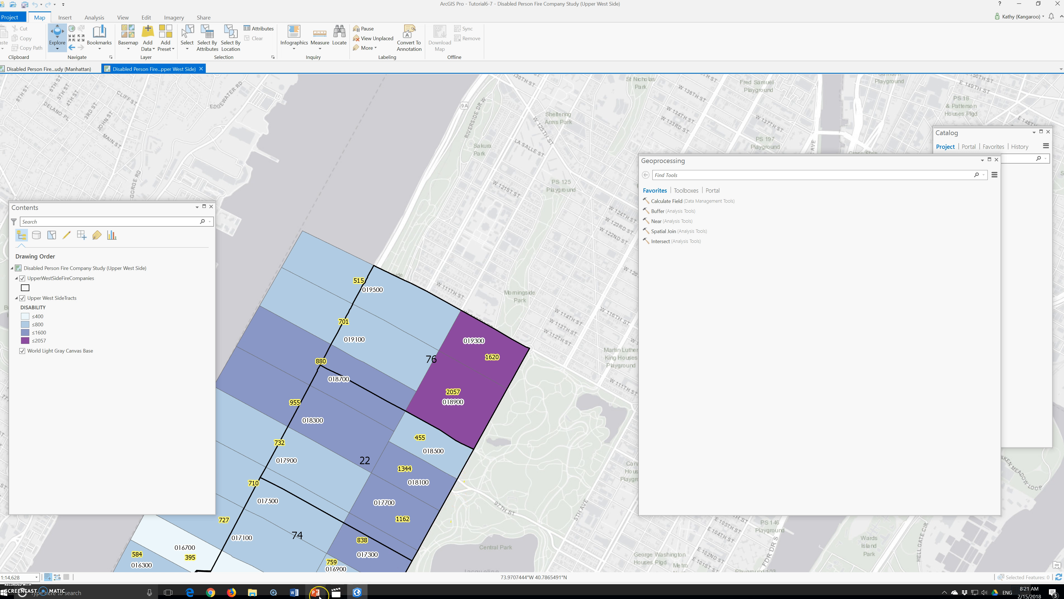
mouse_move(319, 596)
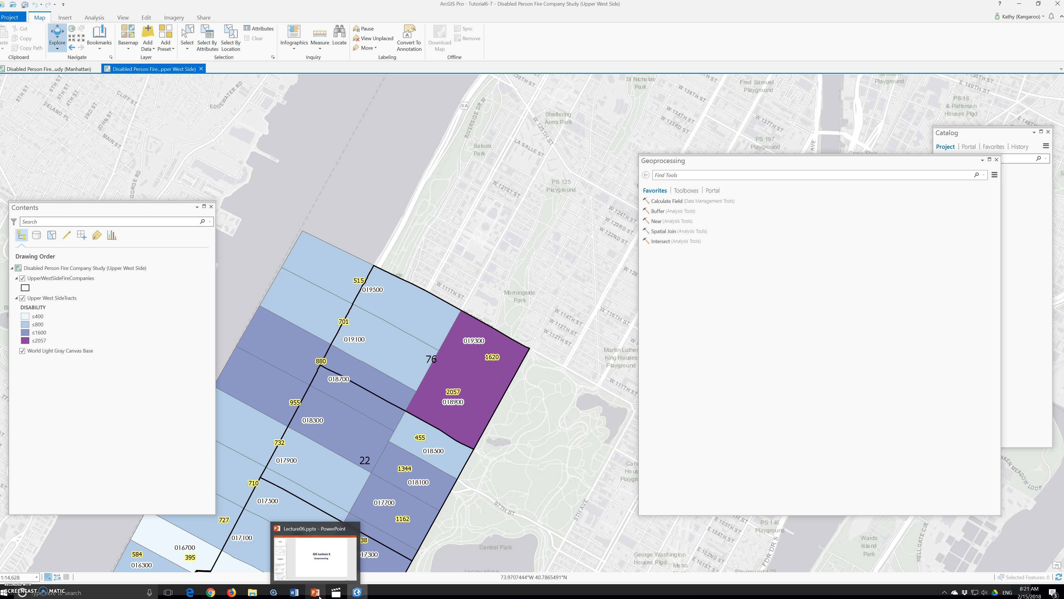
- Find the Tabulate Intersection analysis tool among the geoprocessing tools and open it
click(88, 16)
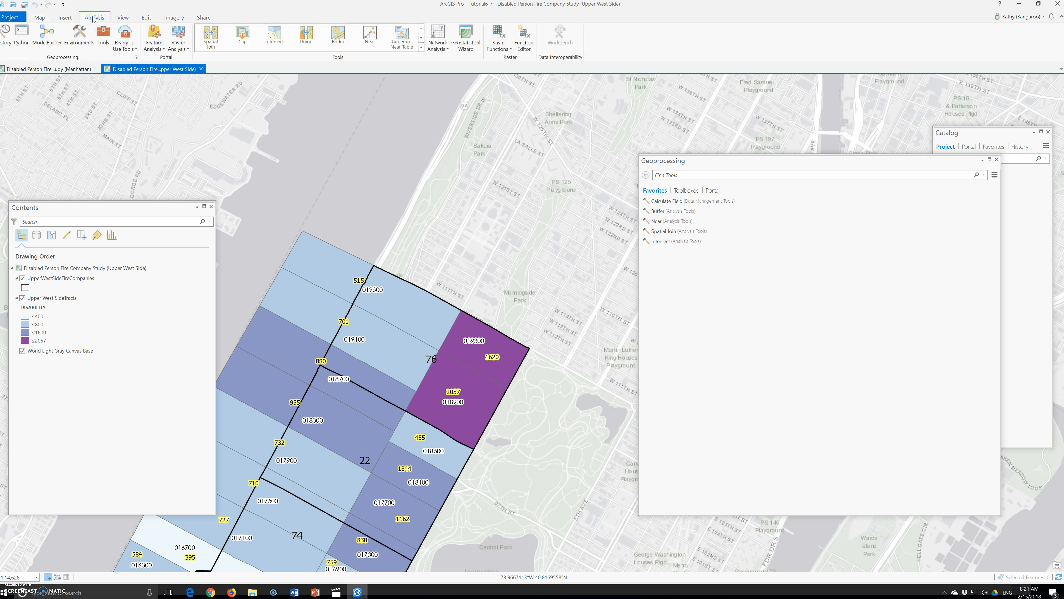
click(103, 32)
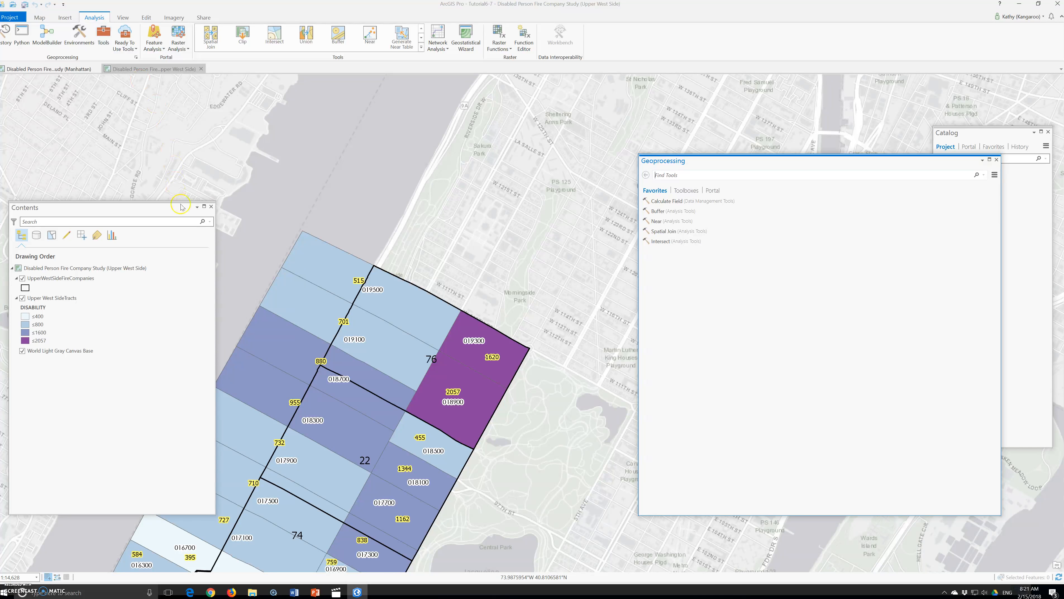
drag(724, 164, 450, 156)
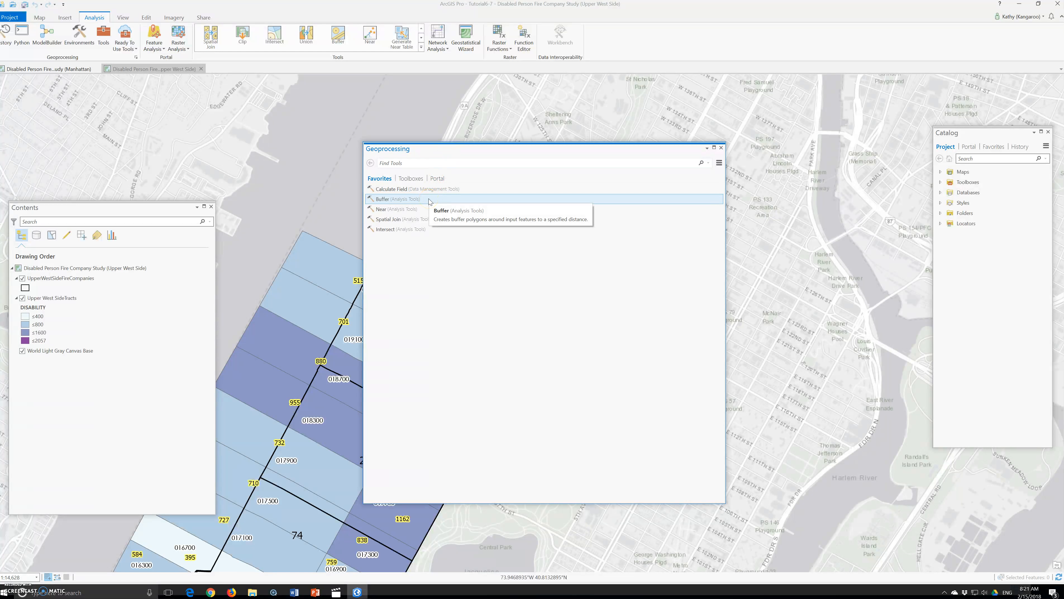
click(410, 163)
text(tabuilat)
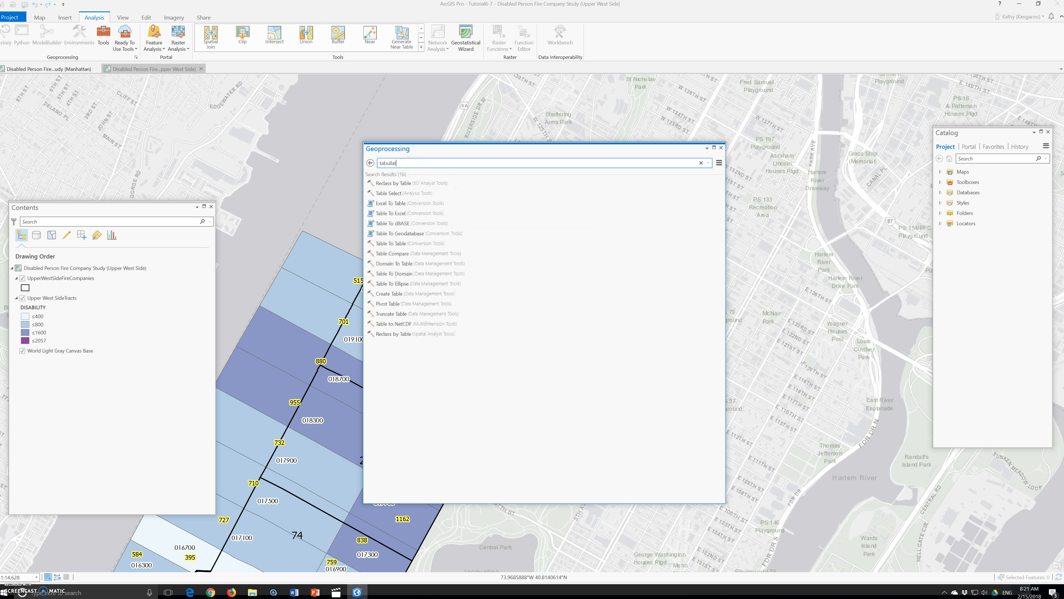
text(e inter)
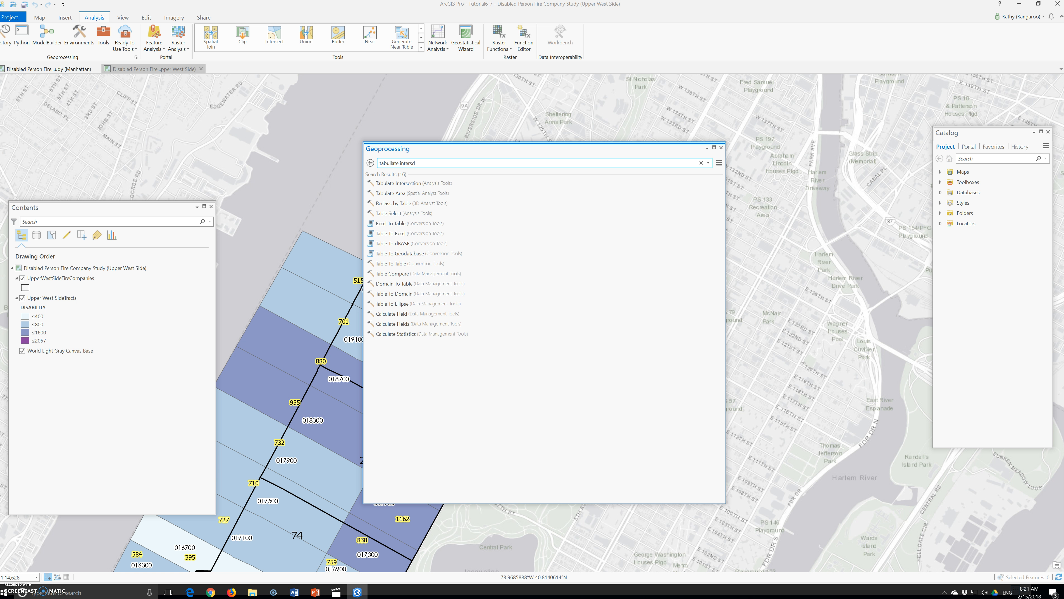
text(sec)
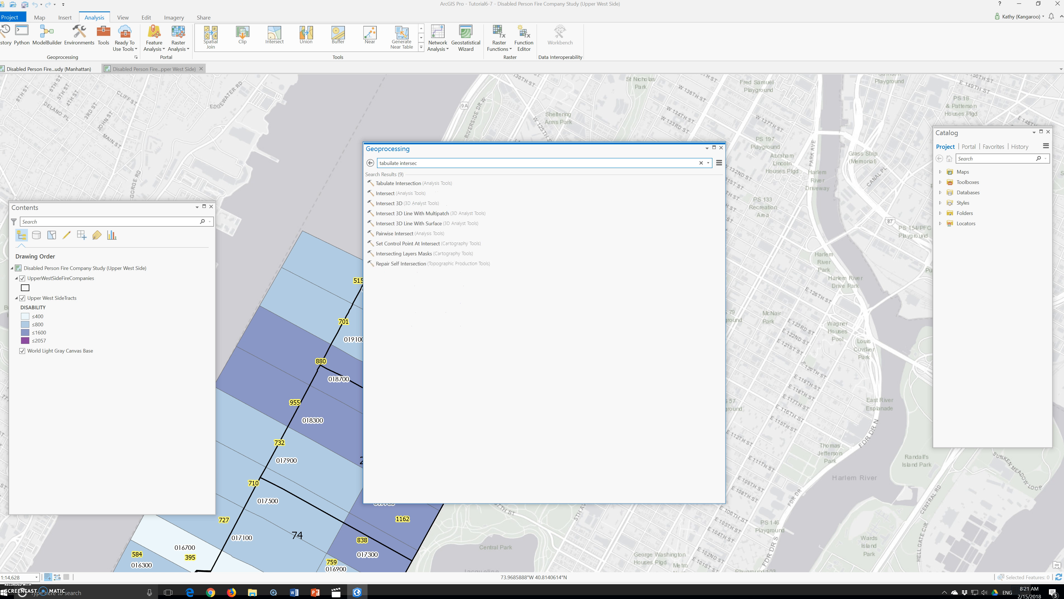
click(413, 183)
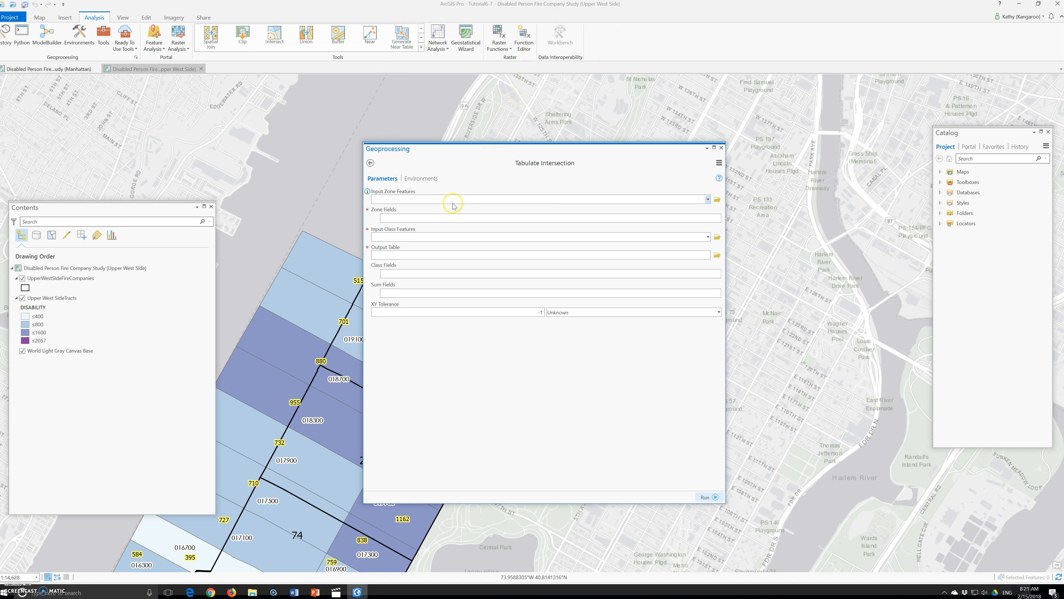
- Set UpperWestSideFireCompanies as the zone features with zone field FireCoNum, and Upper West SideTracts as the class features
click(707, 200)
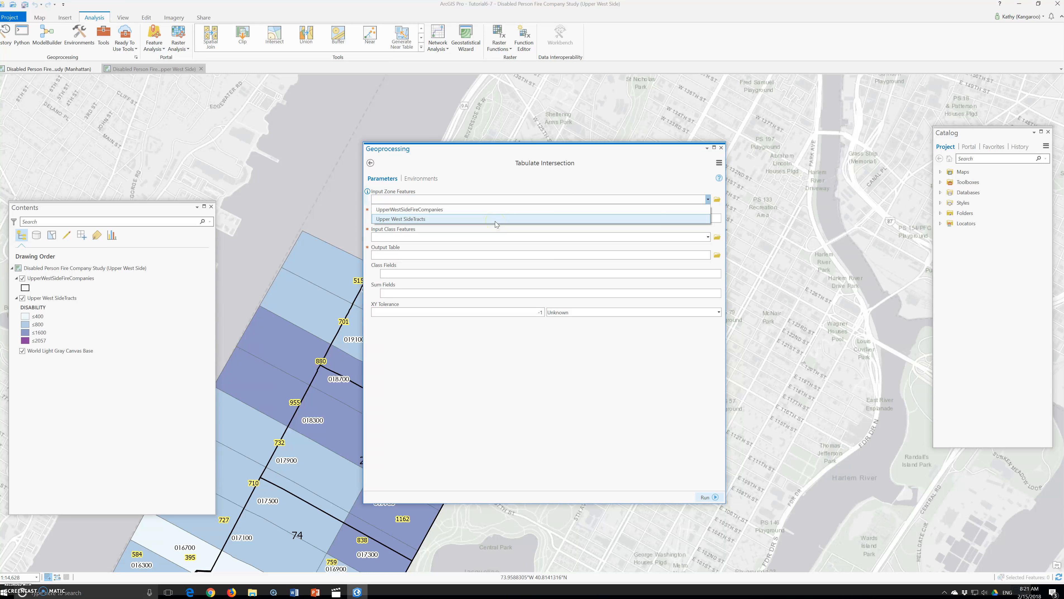
click(416, 209)
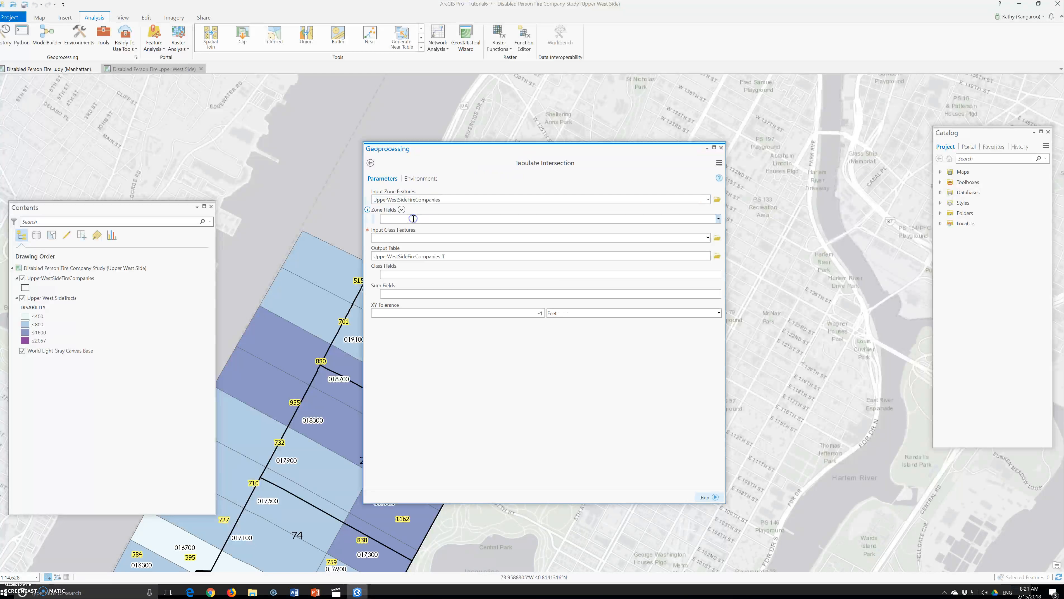
click(719, 220)
click(416, 247)
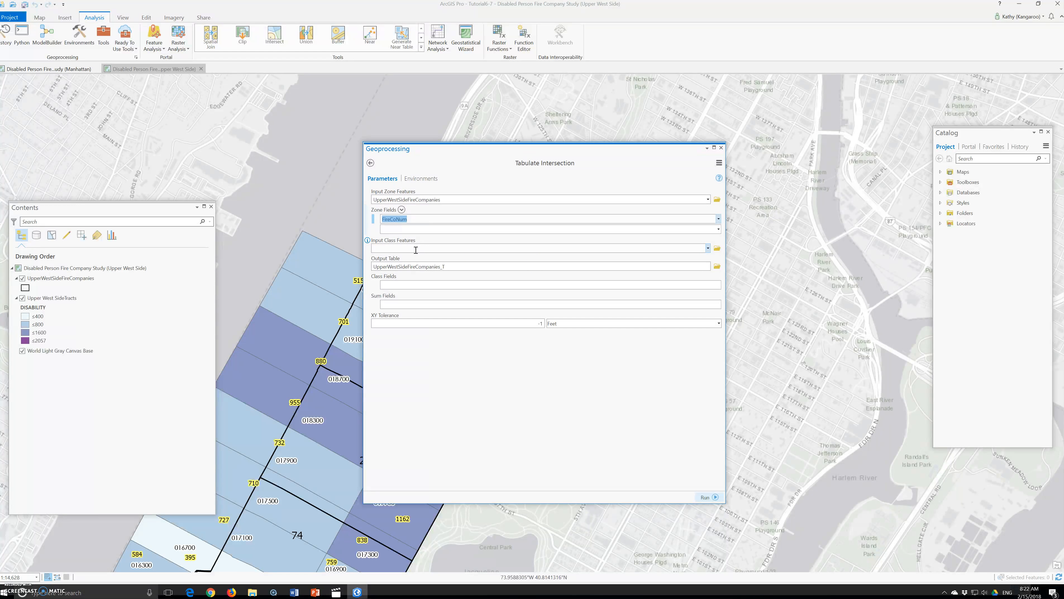
click(707, 248)
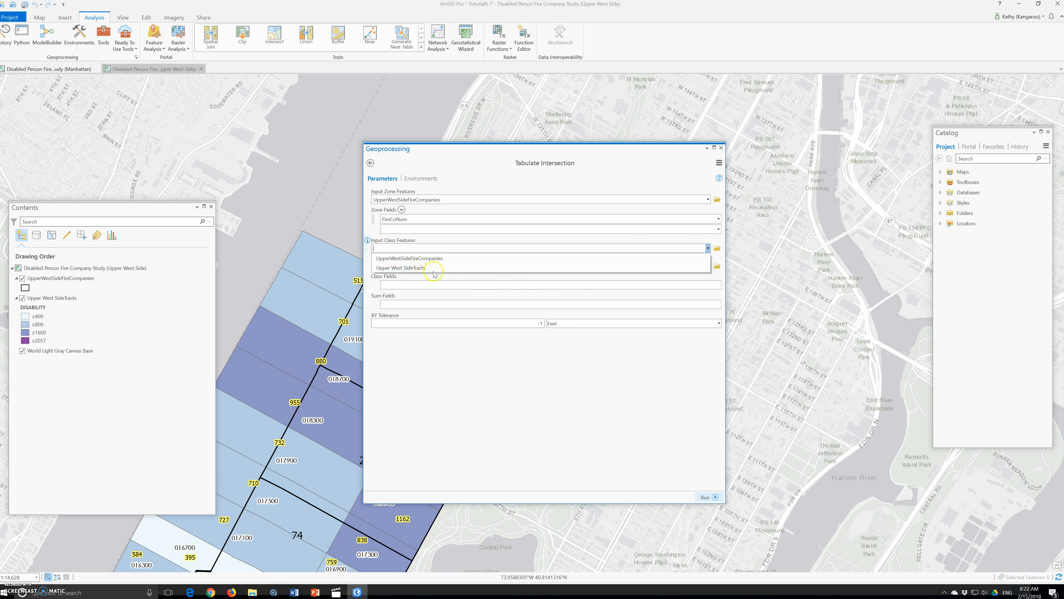
click(425, 269)
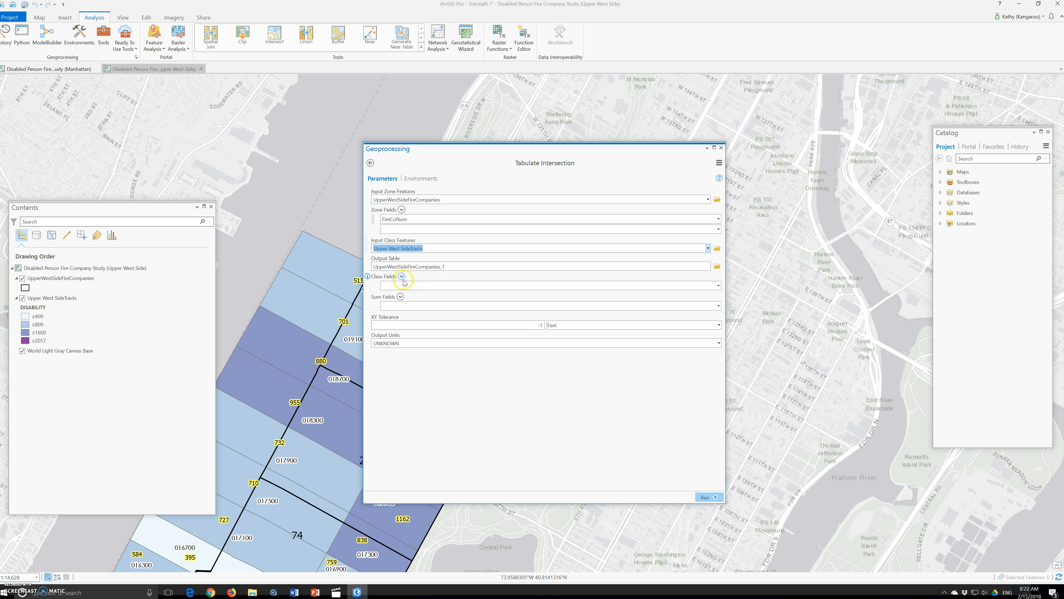
- Set the output table to DisabledPersonsPerFireCompany in the Chapter6.gdb geodatabase
click(717, 267)
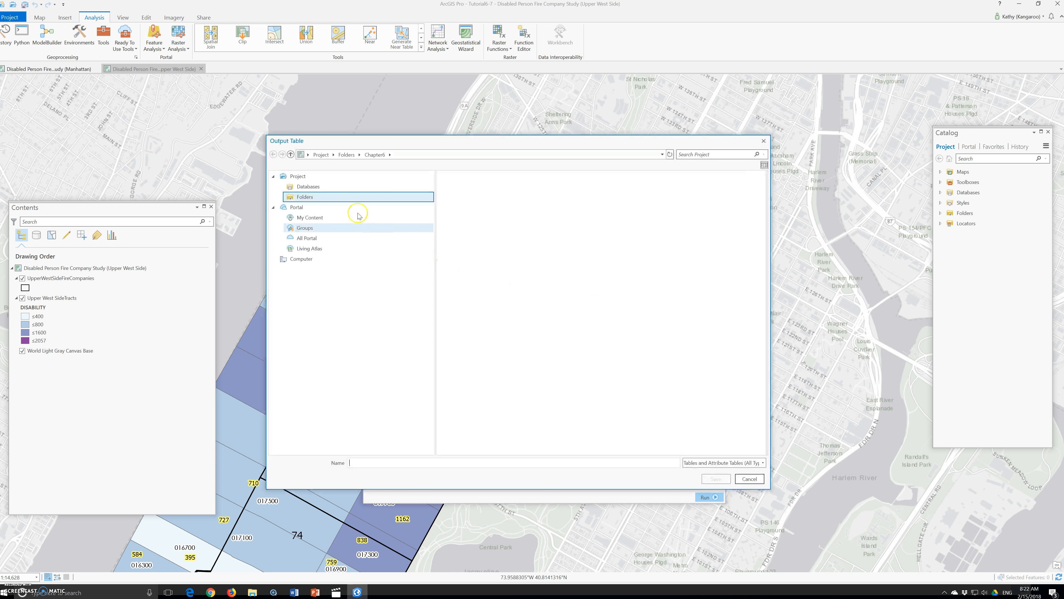
click(352, 186)
click(472, 189)
double_click(472, 189)
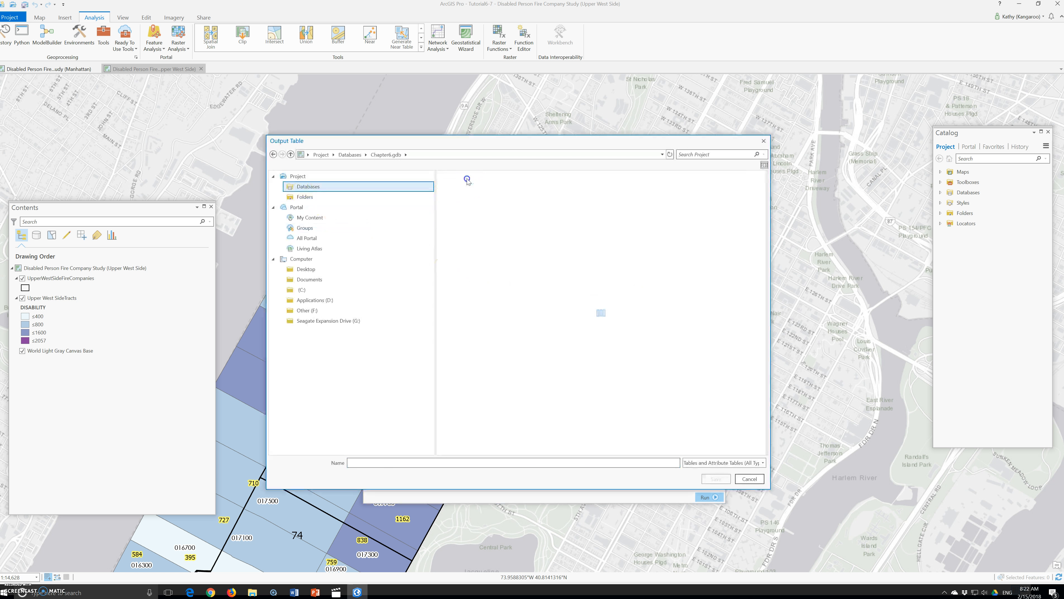
click(389, 462)
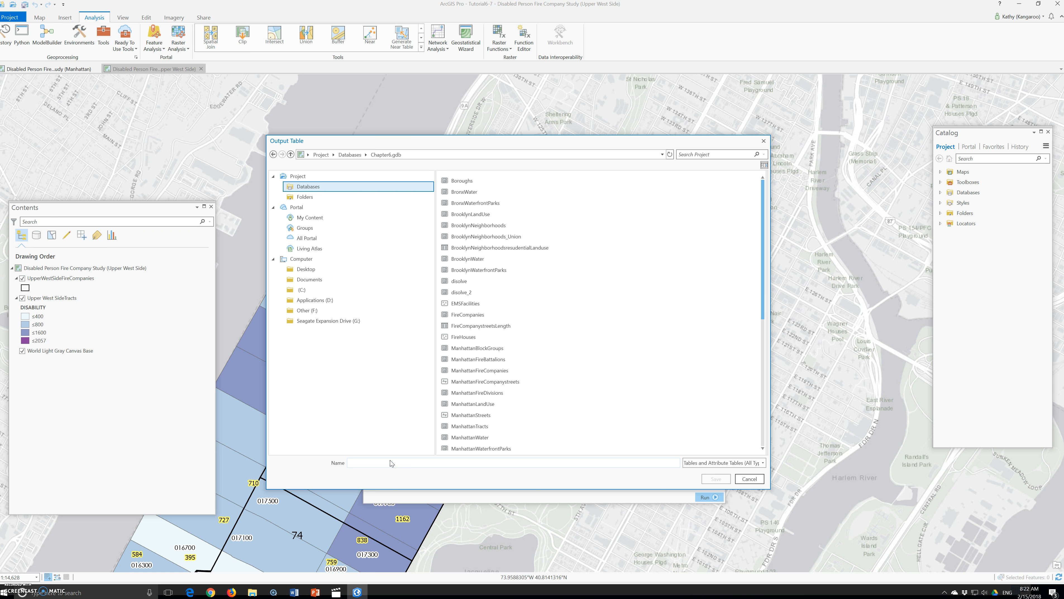
text(Disa)
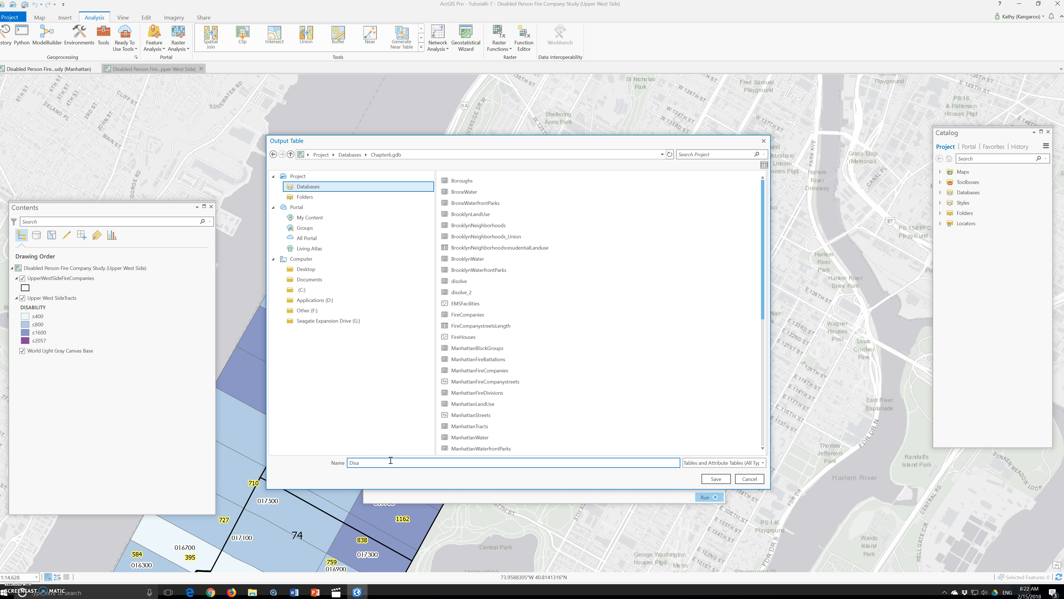
text(bledPersonsPerFireCompany)
click(716, 479)
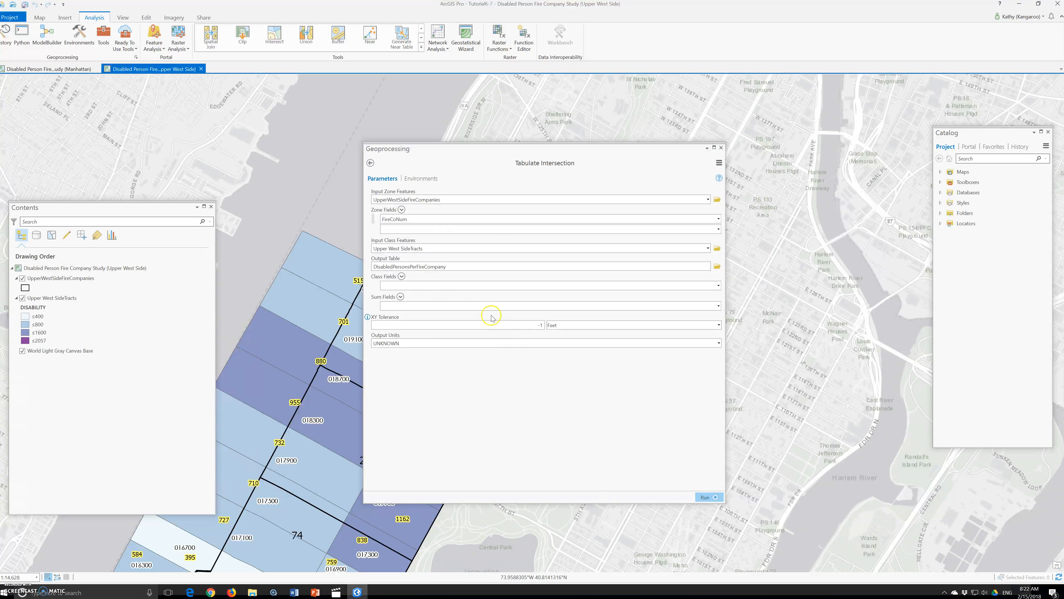
- Set the class field to TRACT_ID and the sum field to DISABILITY, and run Tabulate Intersection
click(718, 286)
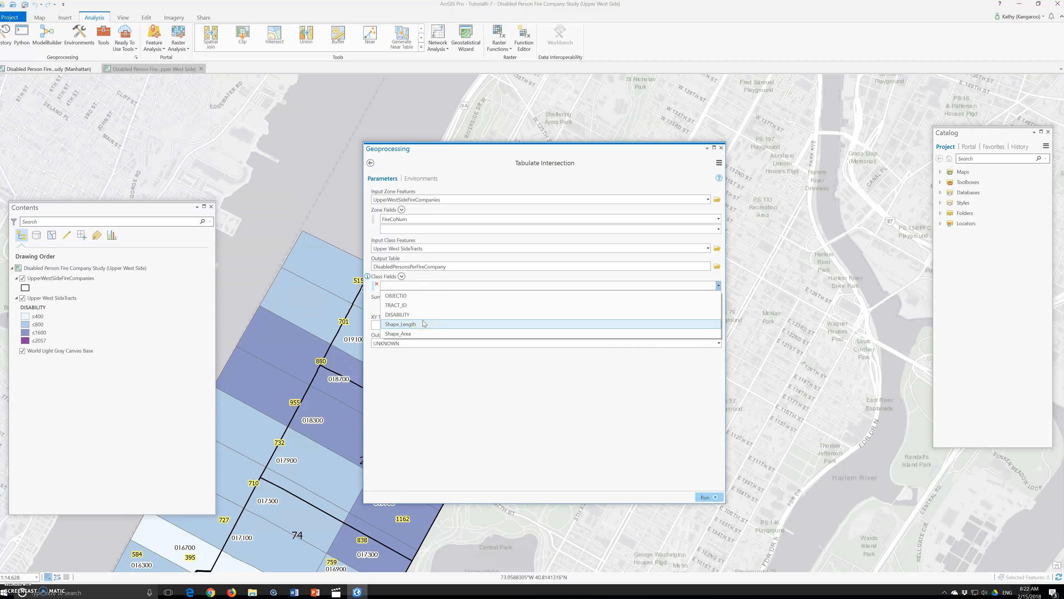
click(396, 306)
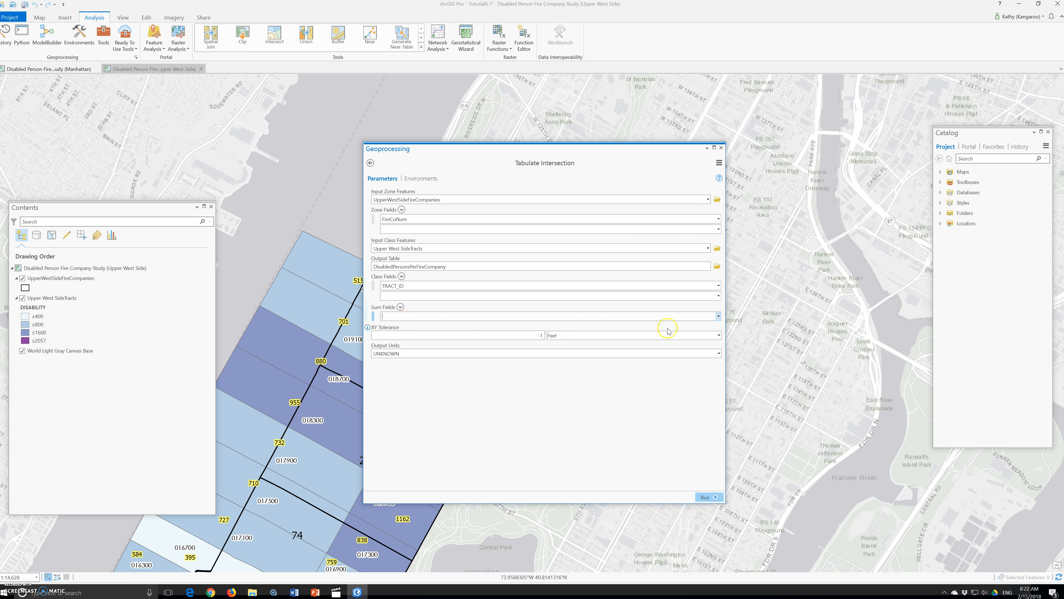
click(718, 316)
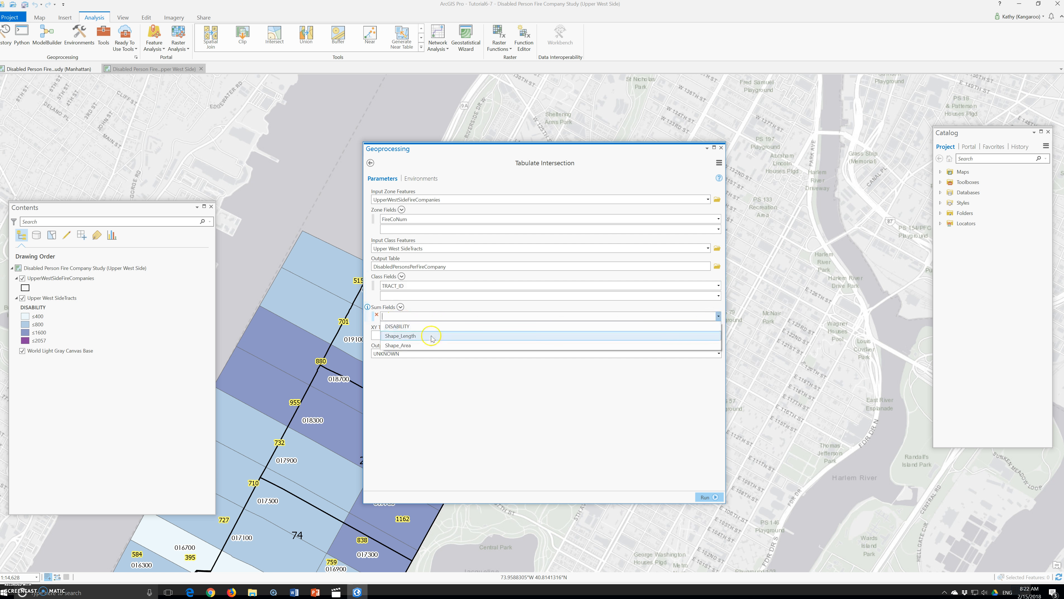
click(422, 327)
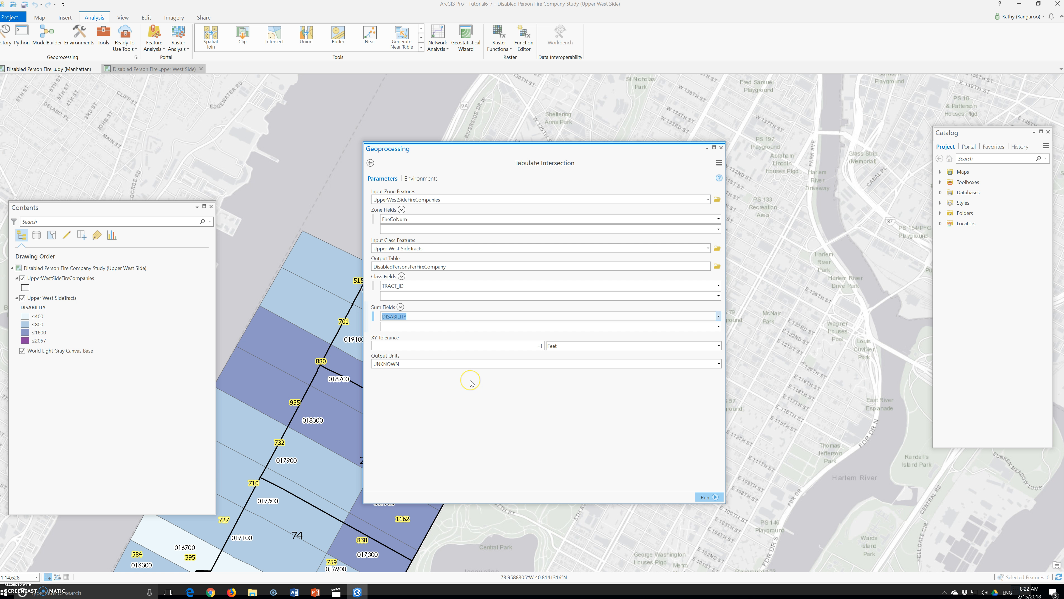
click(708, 497)
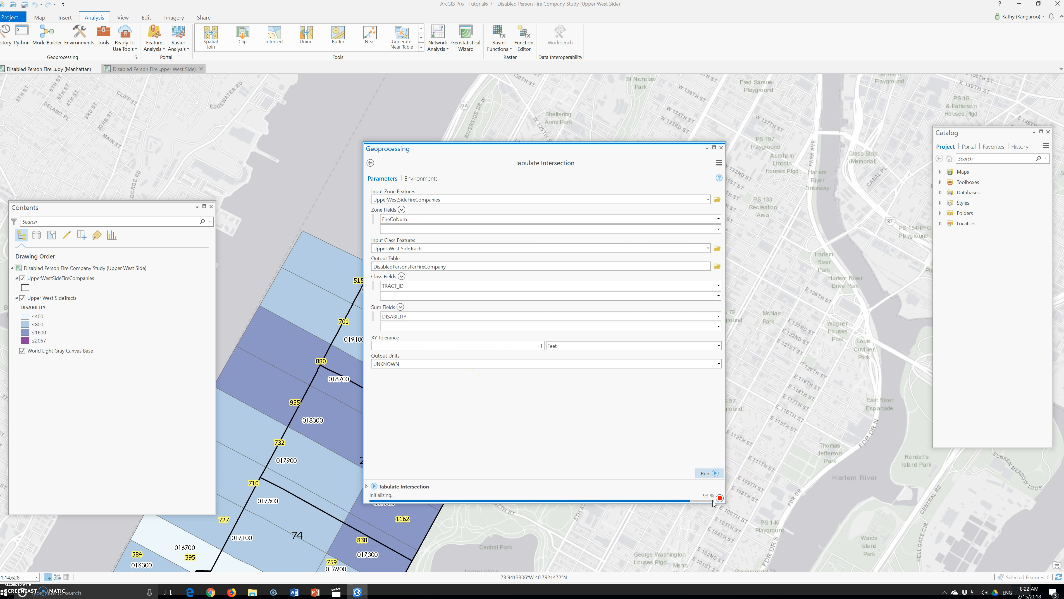
mouse_move(712, 504)
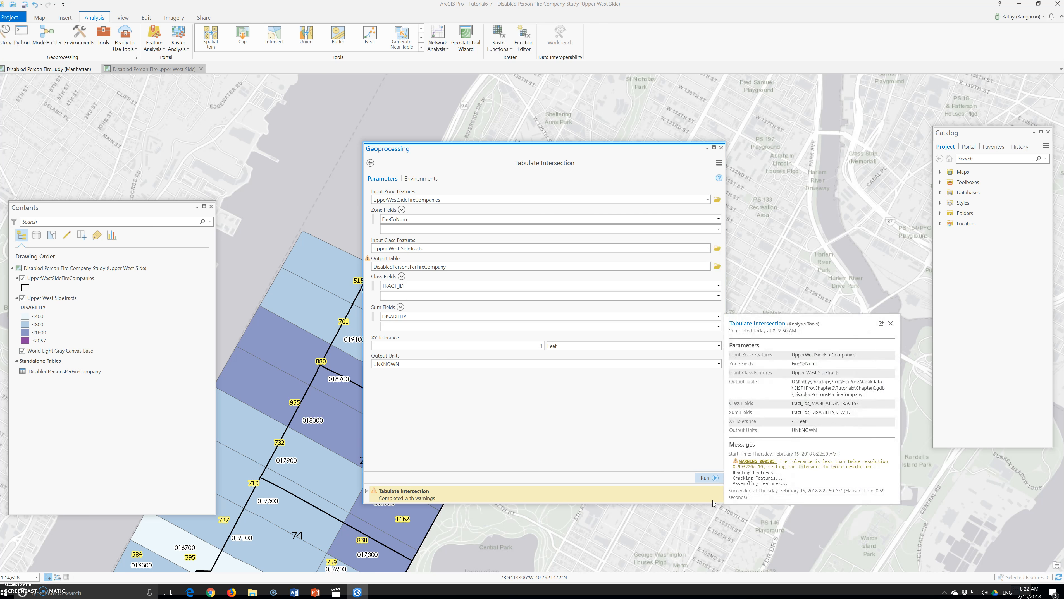
click(422, 502)
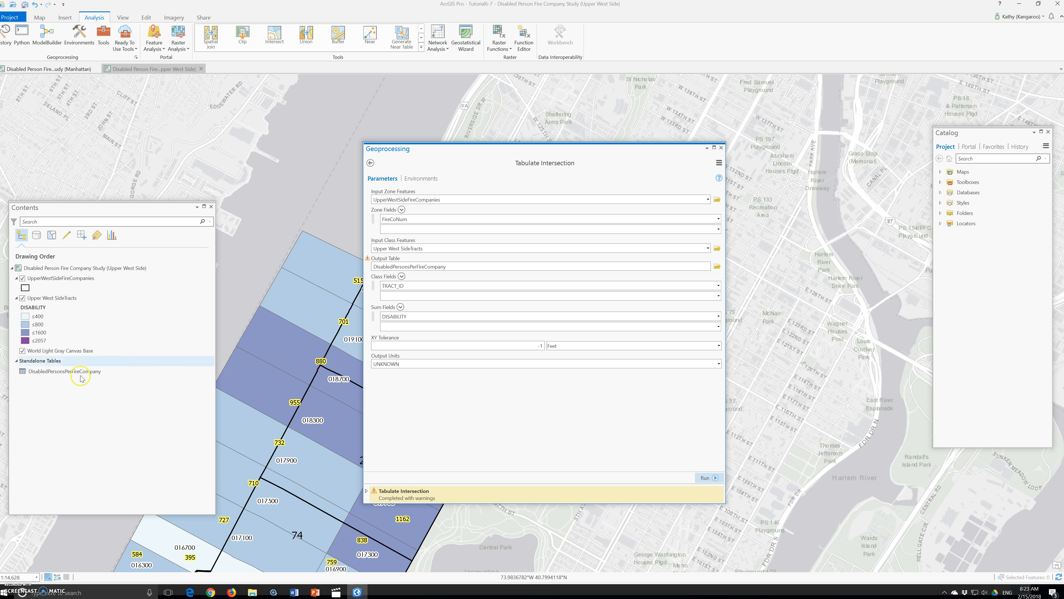
- Open the DisabledPersonsPerFireCompany standalone table and close the Geoprocessing pane
right_click(47, 372)
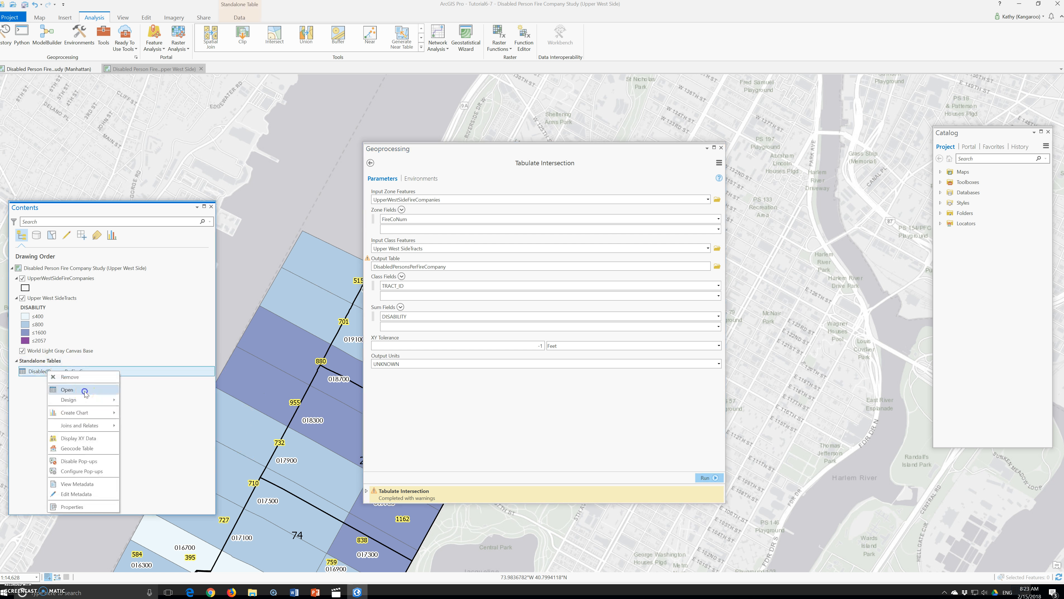
click(84, 390)
click(721, 147)
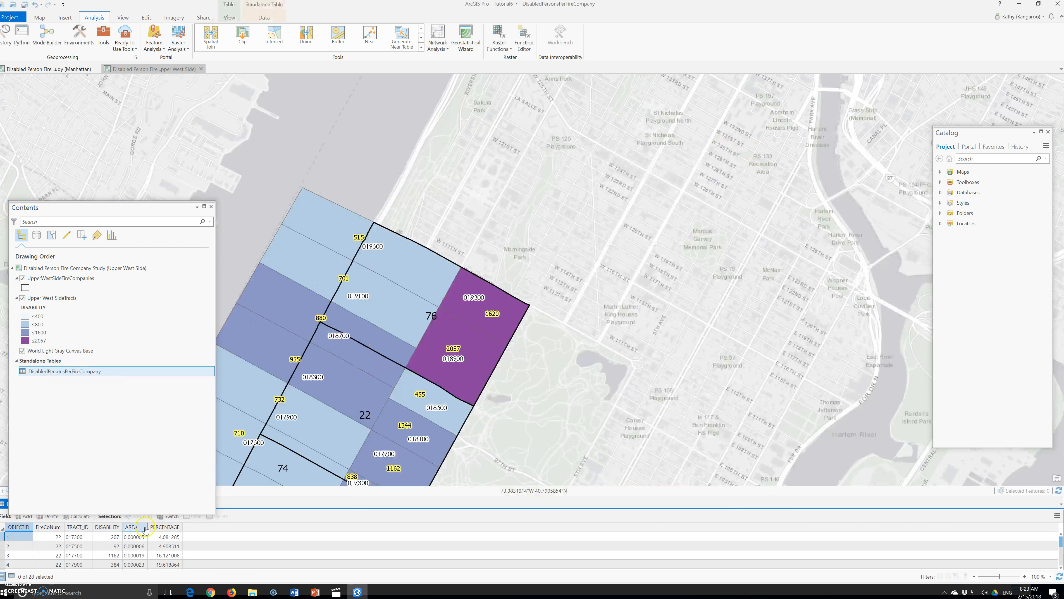
- Dock the DisabledPersonsPerFireCompany table as a full-size view alongside the map views and move the narrowed Contents pane clear of its columns
click(129, 540)
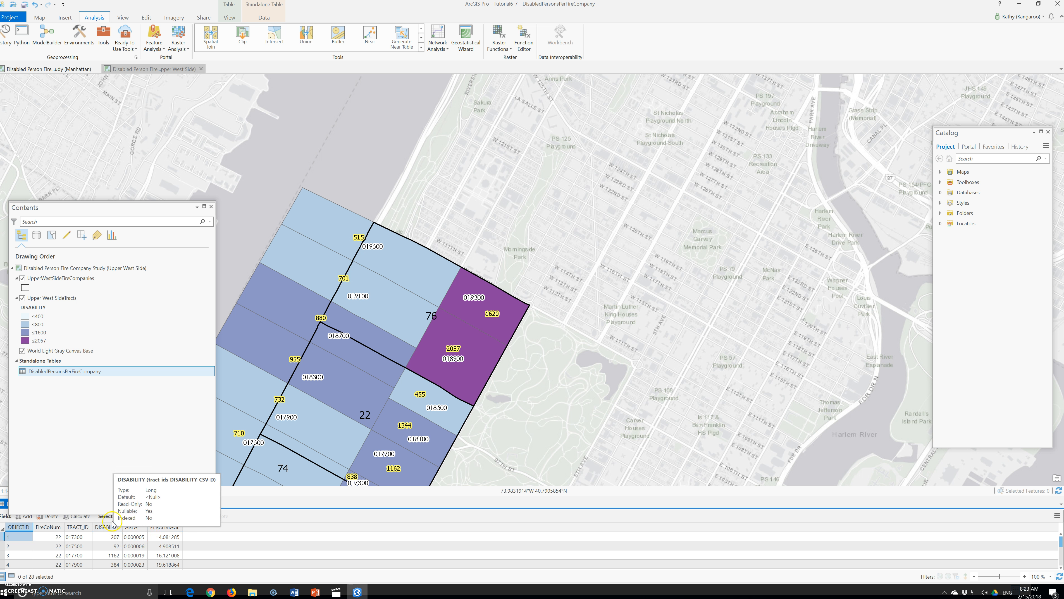
drag(6, 509, 297, 264)
drag(206, 270, 164, 270)
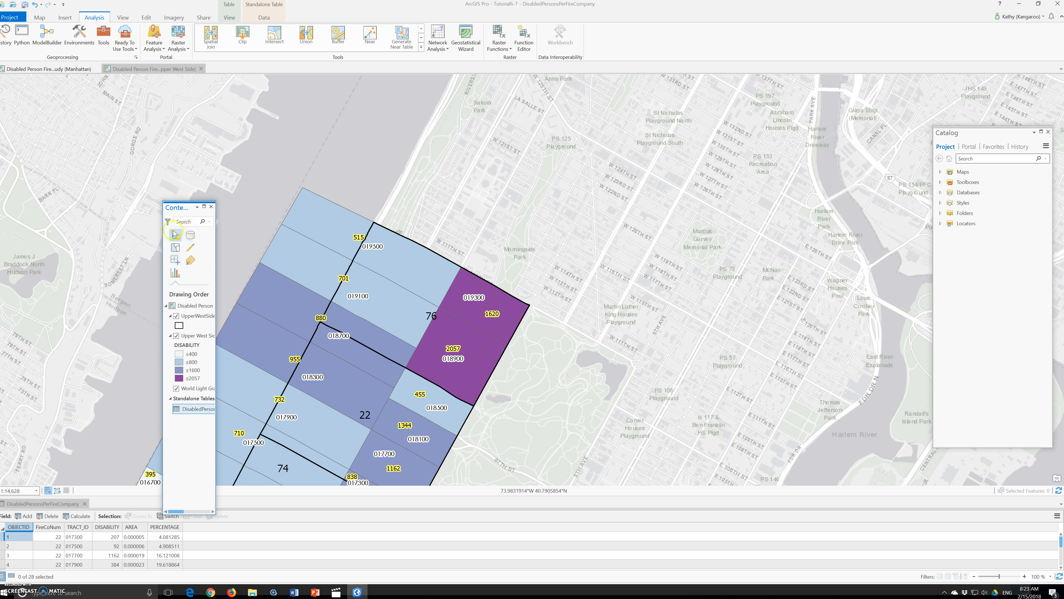
click(42, 507)
drag(66, 508, 210, 76)
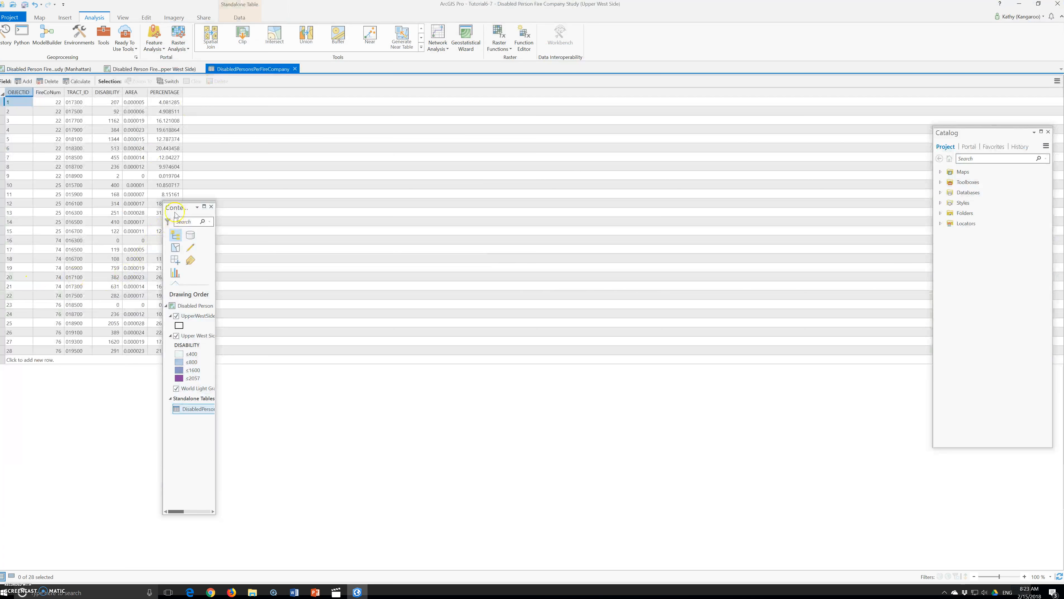
drag(183, 207, 311, 178)
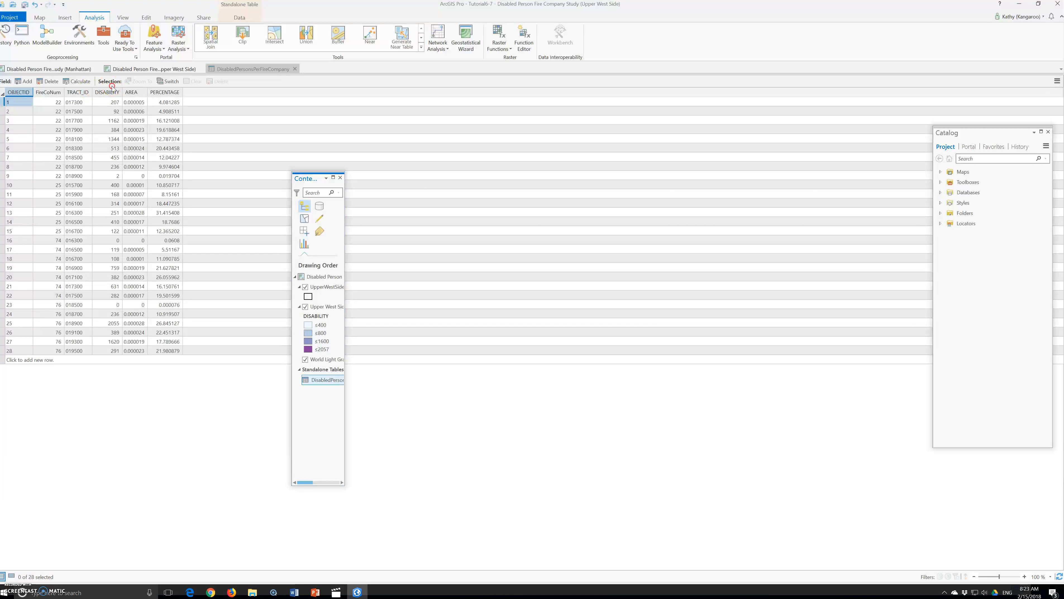
- Sort the DisabledPersonsPerFireCompany table by DISABILITY in ascending order and review the apportioned tract records
click(107, 92)
right_click(110, 93)
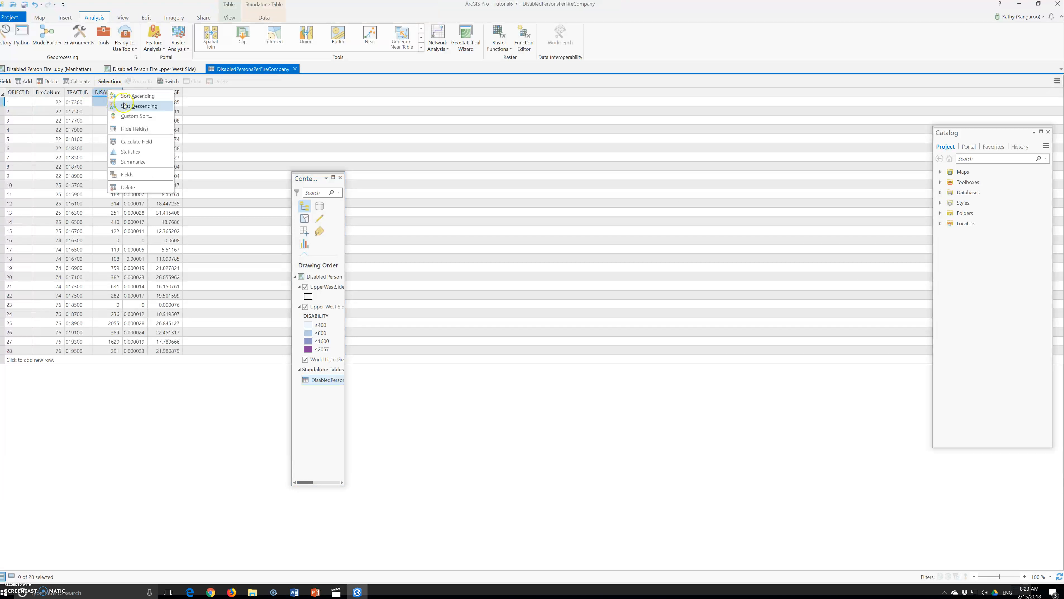
click(138, 96)
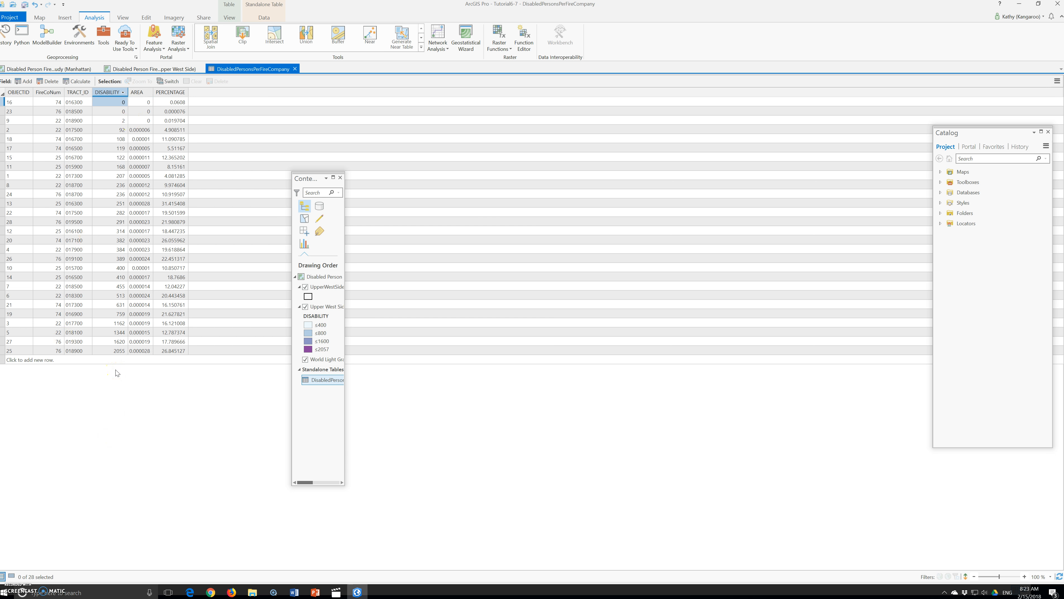
click(115, 344)
click(54, 139)
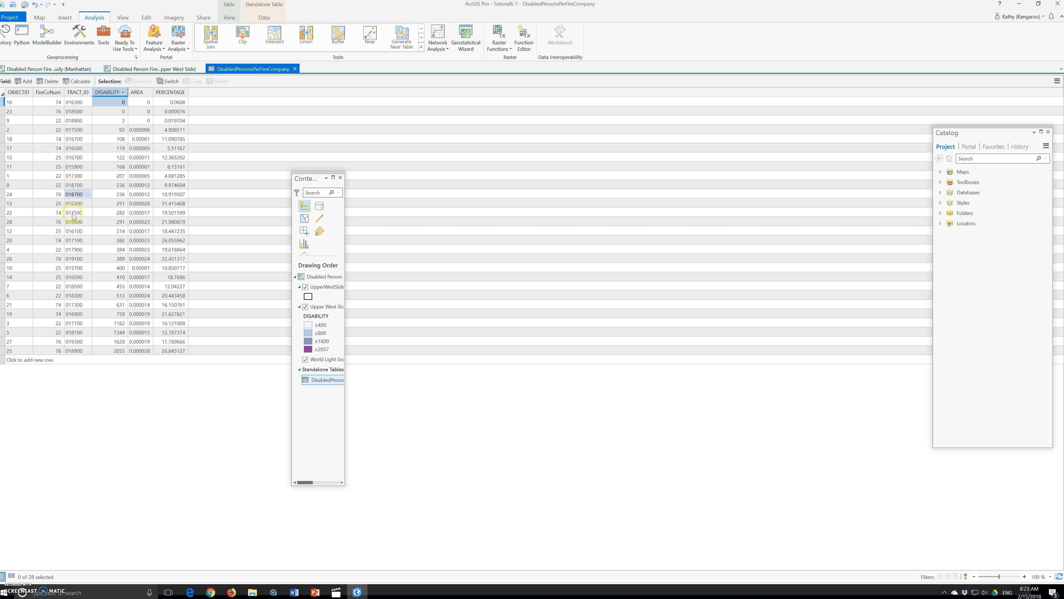